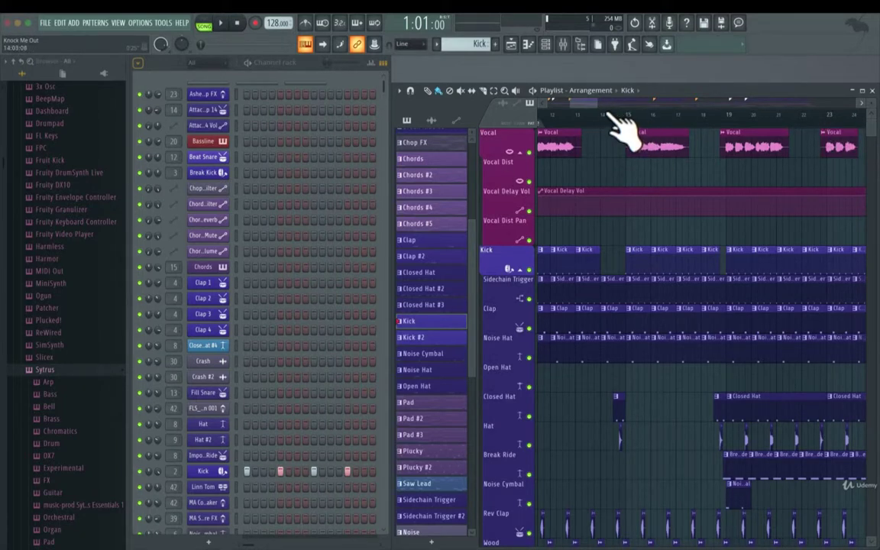
# - Look over the channel rack and scroll through the playlist tracks
pyautogui.click(271, 75)
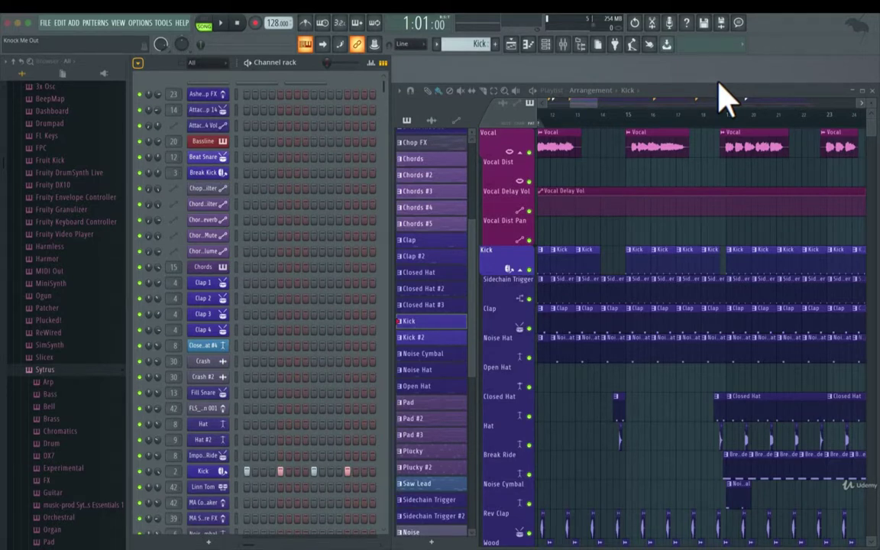
pyautogui.click(492, 152)
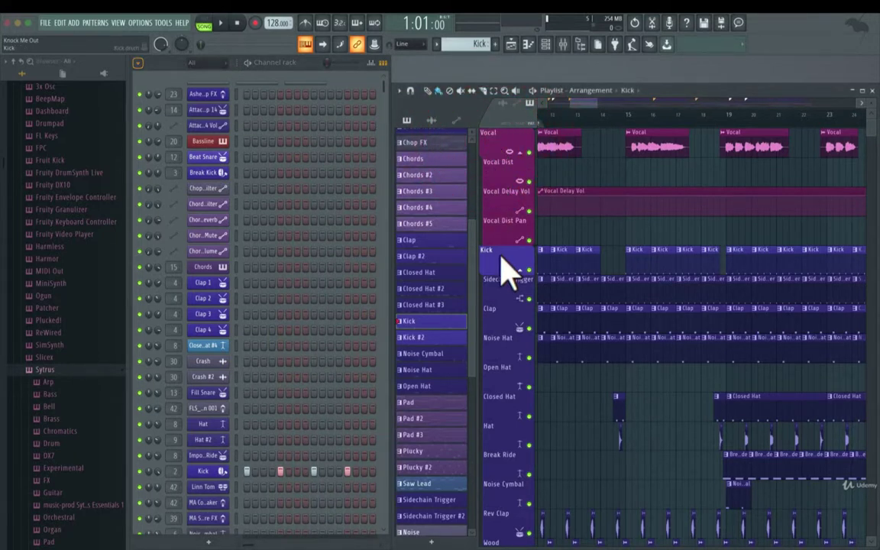
pyautogui.scroll(-4, 500, 266)
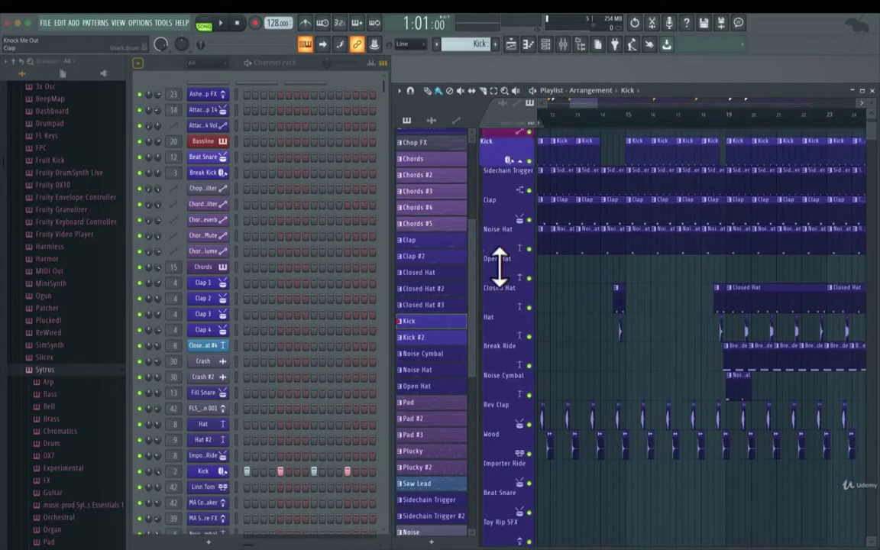
pyautogui.scroll(-1, 504, 265)
pyautogui.scroll(3, 501, 237)
pyautogui.scroll(-5, 520, 363)
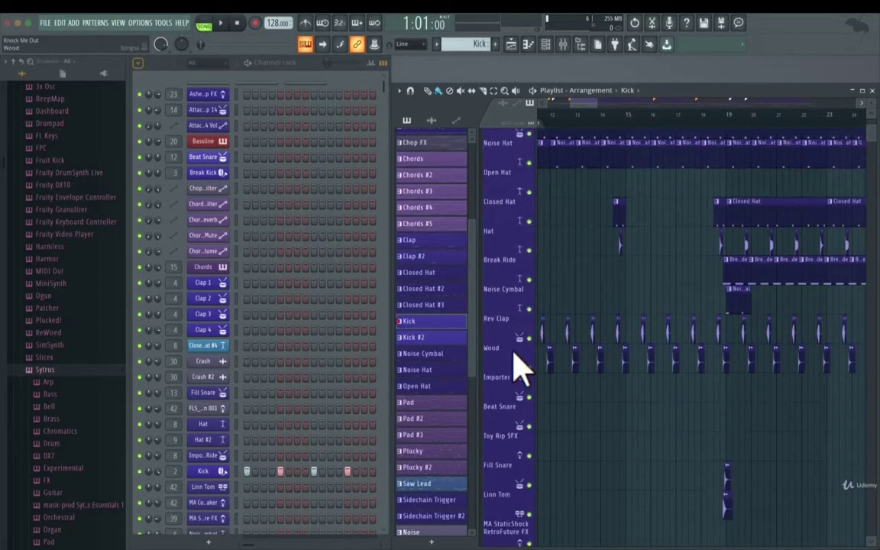
pyautogui.scroll(-15, 516, 365)
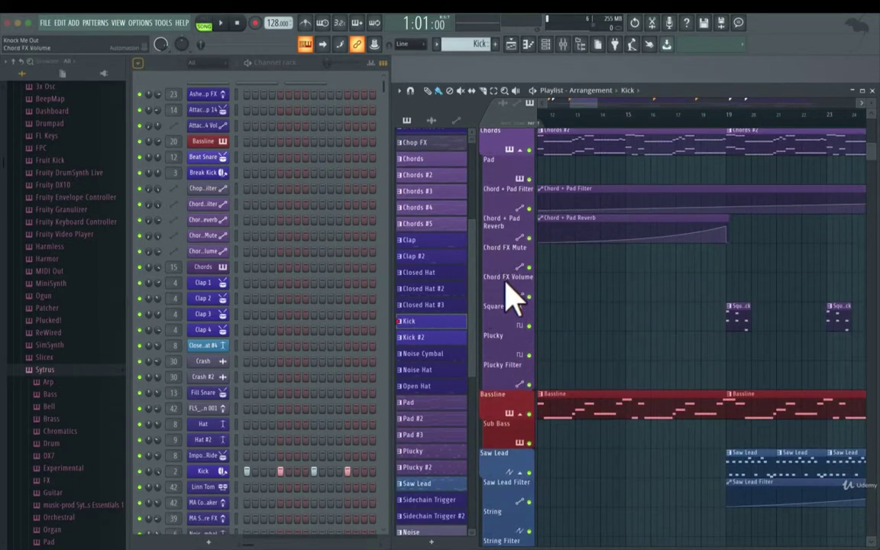
pyautogui.scroll(-6, 509, 290)
pyautogui.scroll(-6, 504, 294)
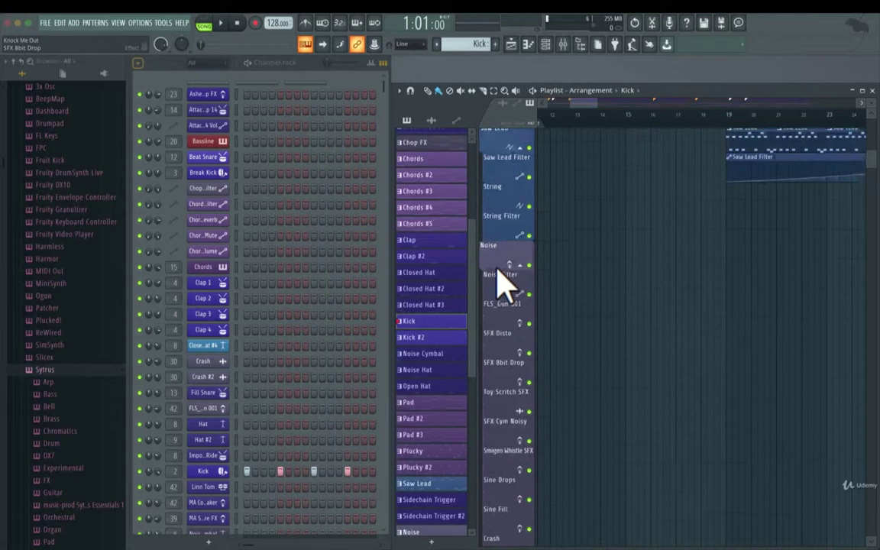
pyautogui.scroll(6, 498, 272)
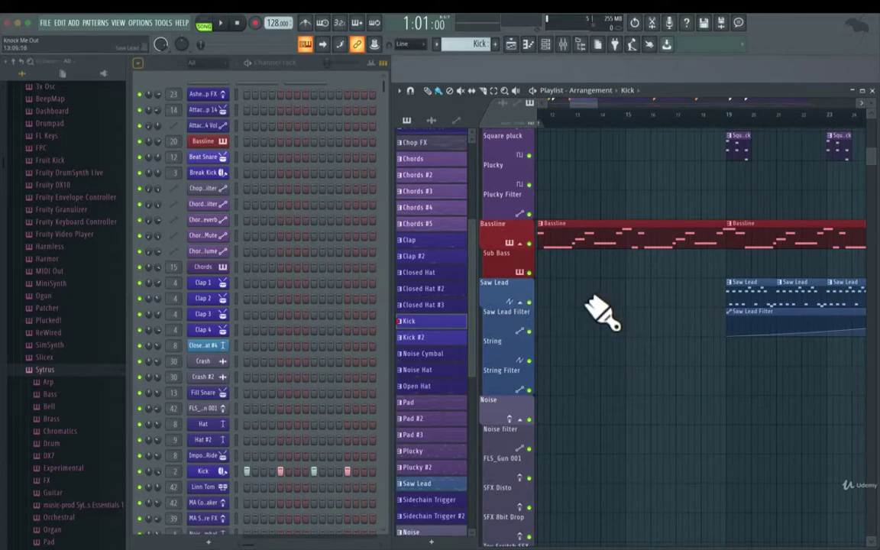
pyautogui.click(259, 62)
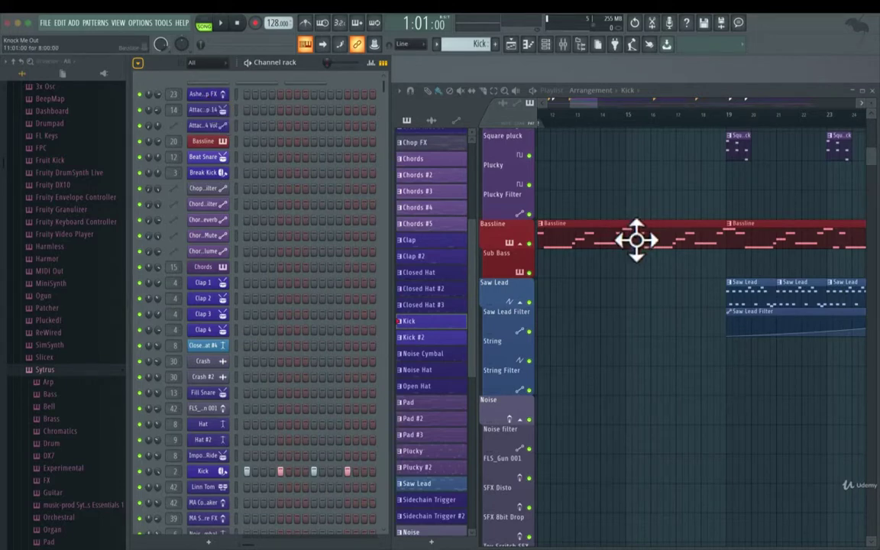
pyautogui.scroll(4, 649, 256)
pyautogui.scroll(10, 647, 256)
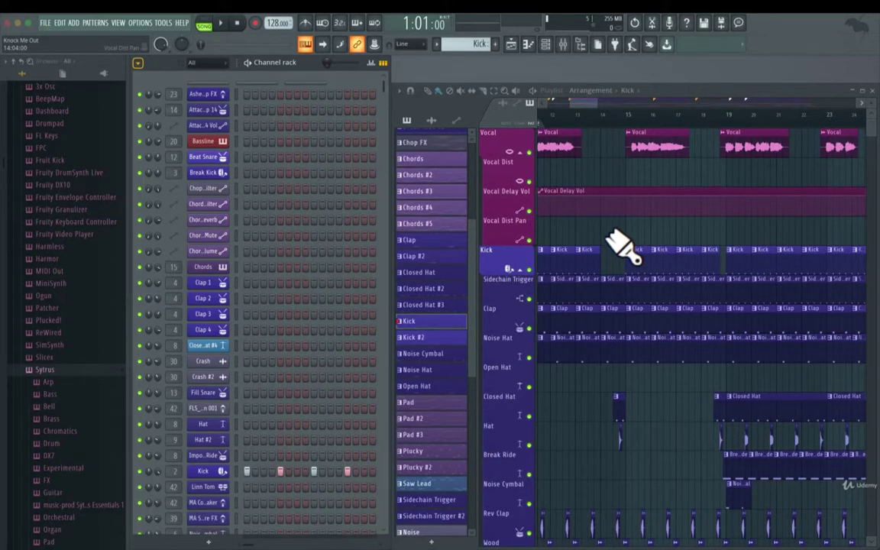
# - Reopen the recent NewStuff.flp project, discarding unsaved changes to the current one
pyautogui.click(48, 22)
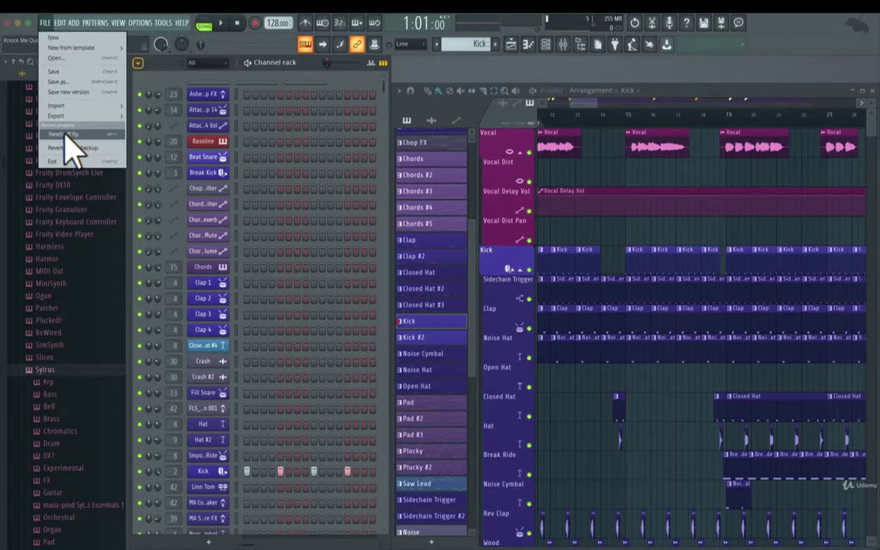
pyautogui.click(65, 138)
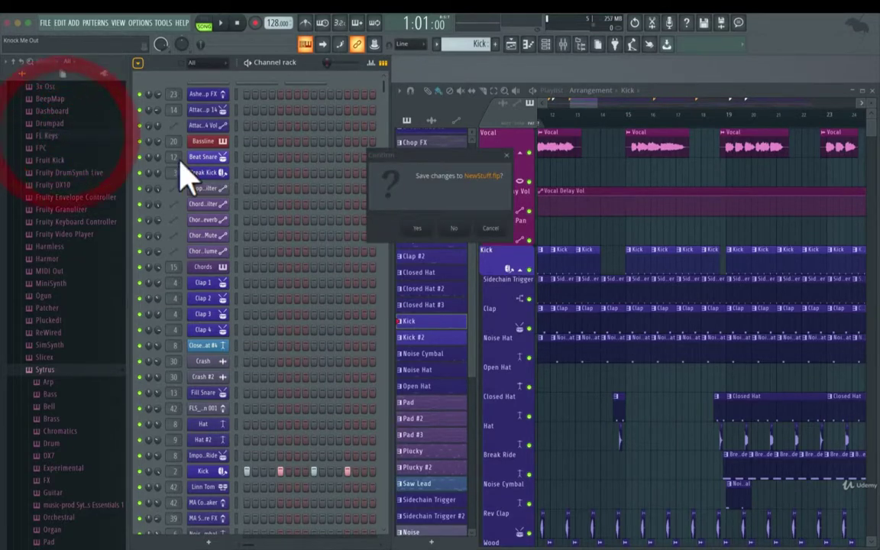
pyautogui.click(455, 227)
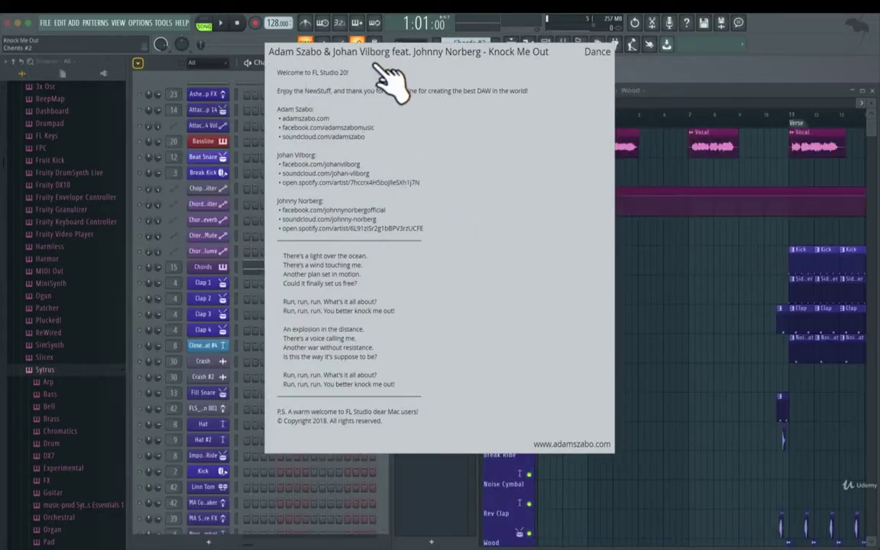
# - Close the song info window and dismiss the File menu without choosing anything
pyautogui.click(638, 76)
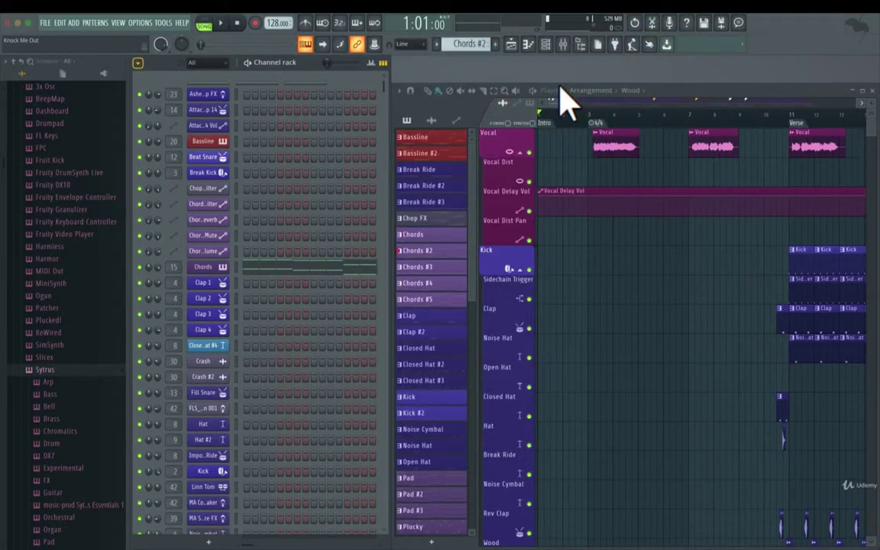
pyautogui.click(45, 24)
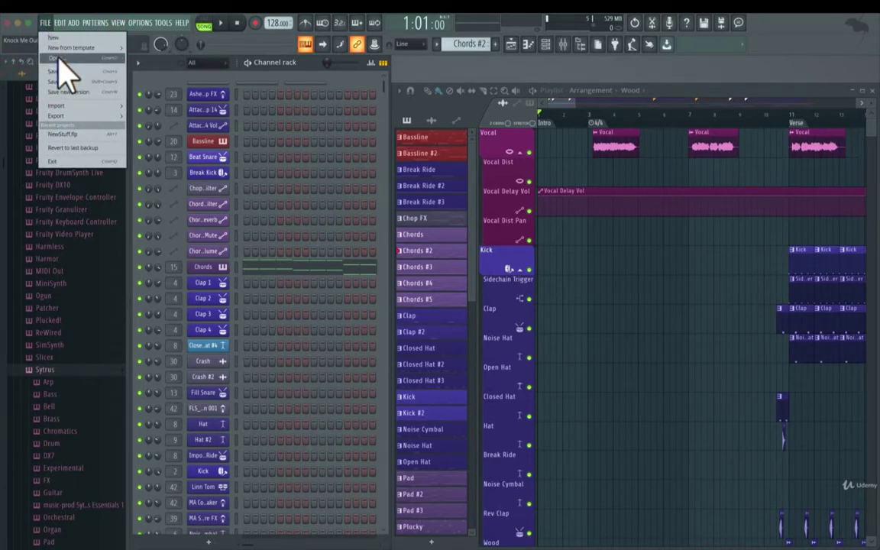
pyautogui.click(487, 89)
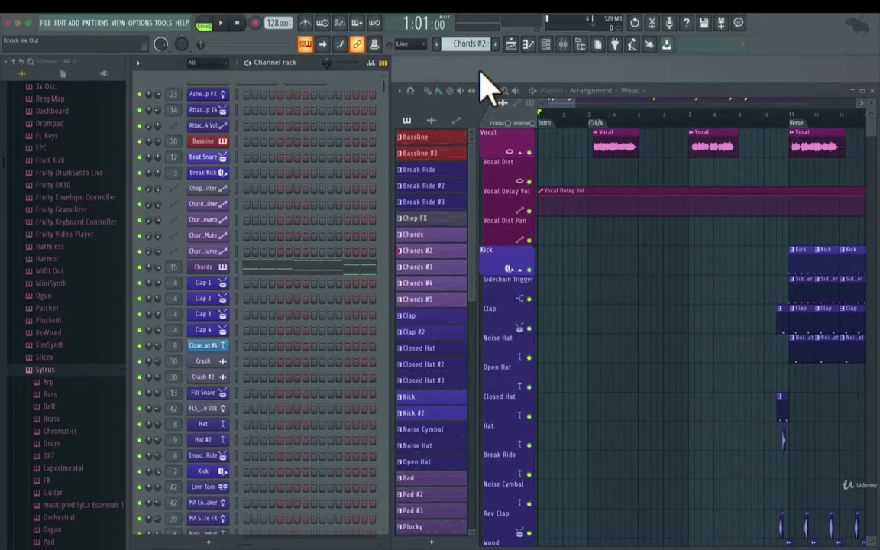
# - Recolour the top Chop FX channel from blue to green using Change color
pyautogui.rightClick(211, 106)
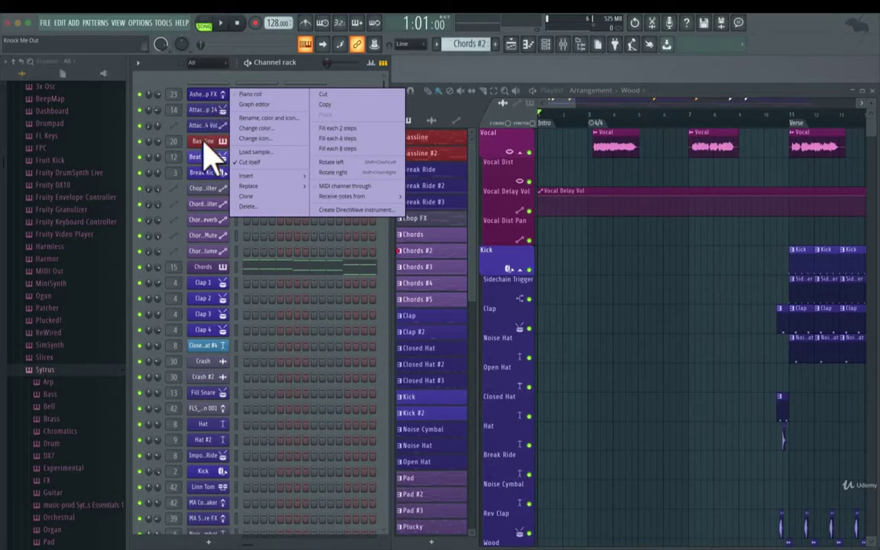
pyautogui.click(275, 128)
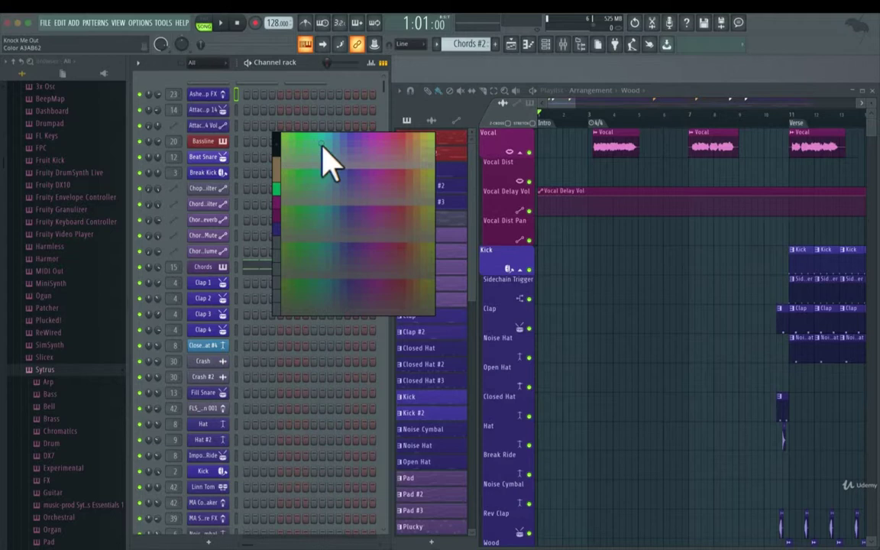
pyautogui.click(320, 154)
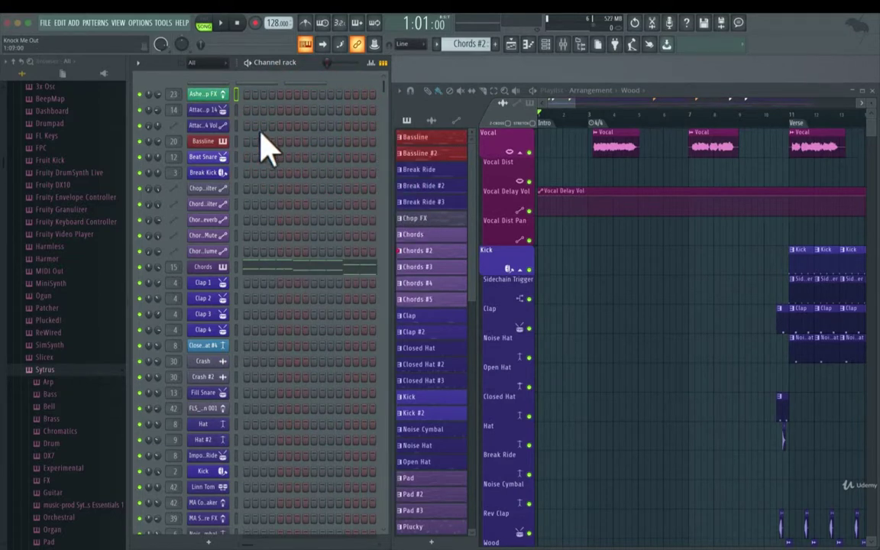
# - Replace the Chop FX channel's icon with the Dry guitar icon
pyautogui.rightClick(225, 97)
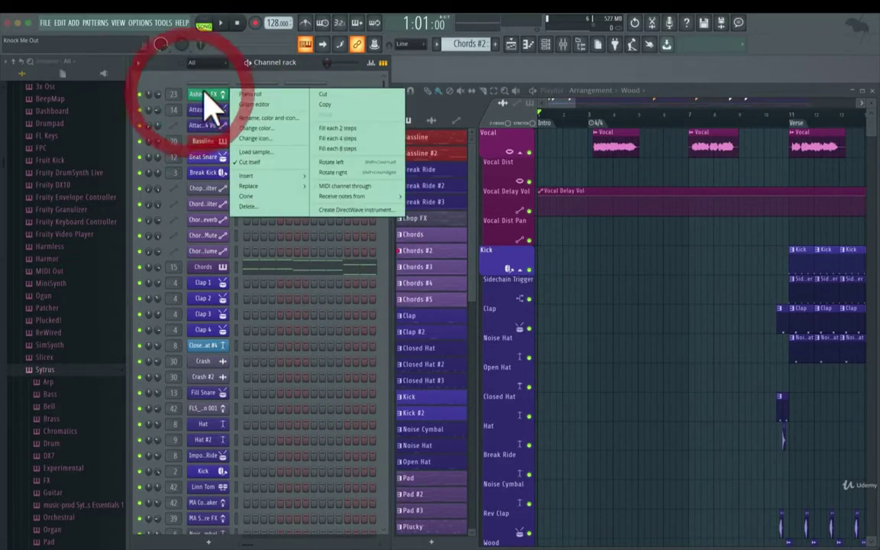
pyautogui.click(249, 140)
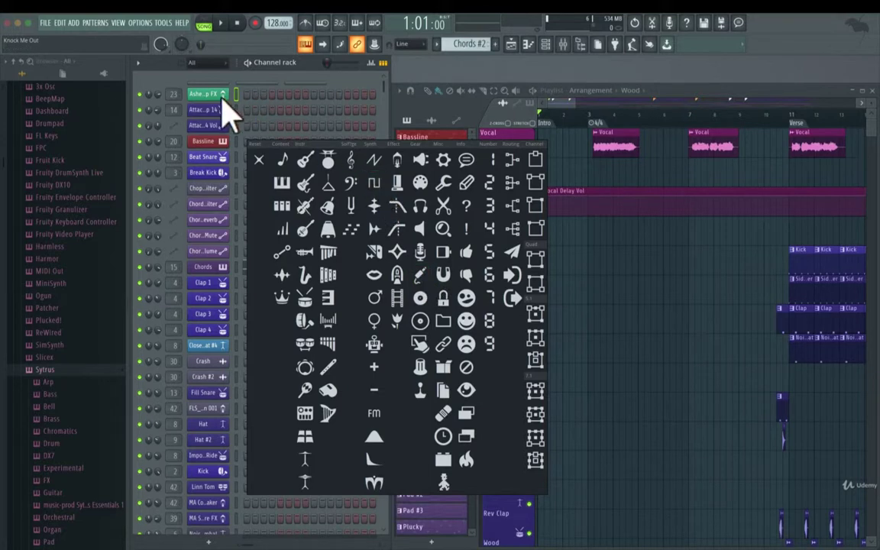
pyautogui.click(306, 162)
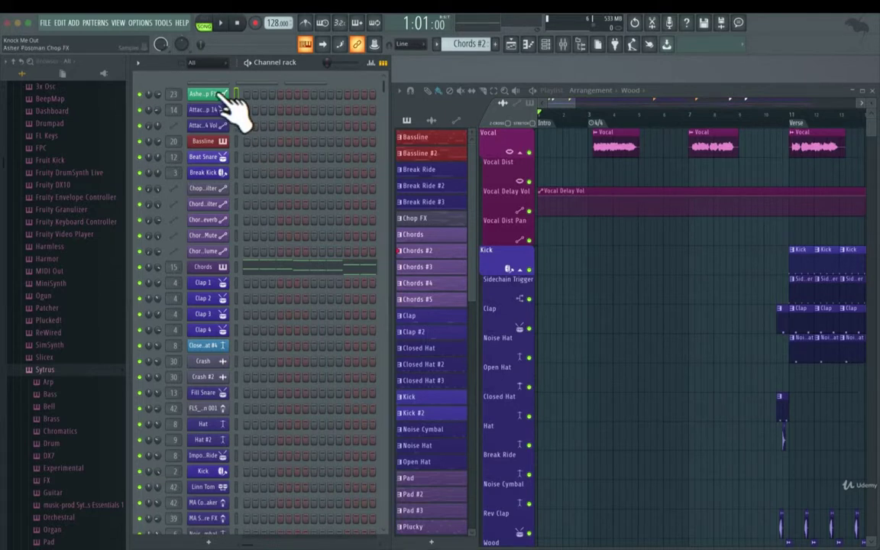
pyautogui.click(236, 142)
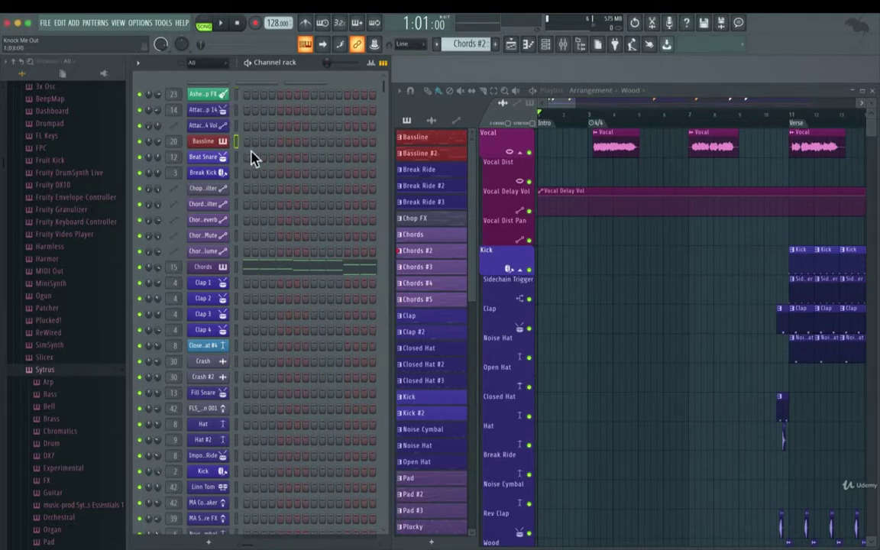
# - Rename the top Chop FX channel to its longer full name, shown as 'Ashe…p FX'
pyautogui.rightClick(225, 98)
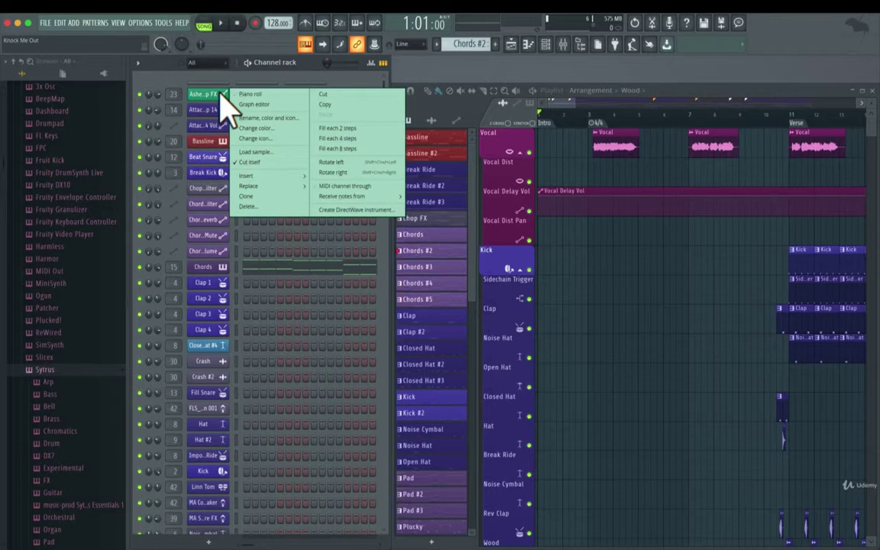
pyautogui.click(244, 120)
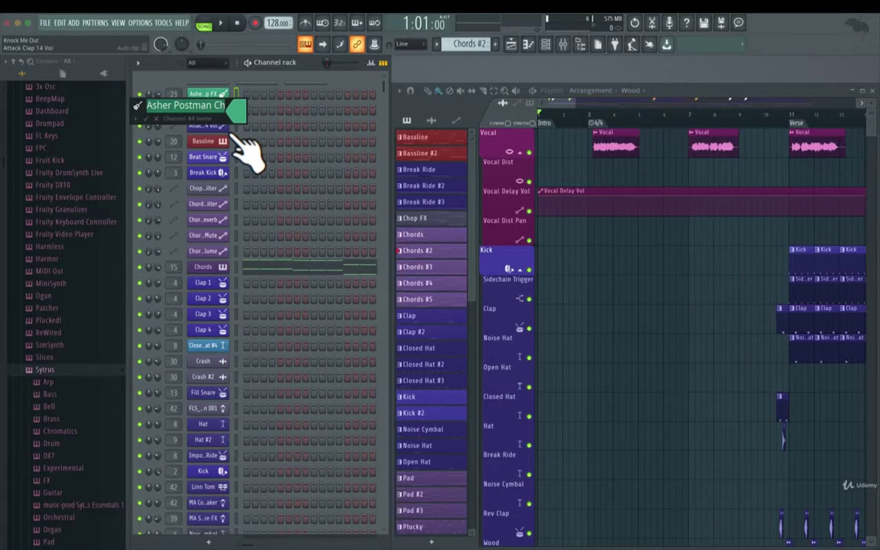
pyautogui.click(139, 105)
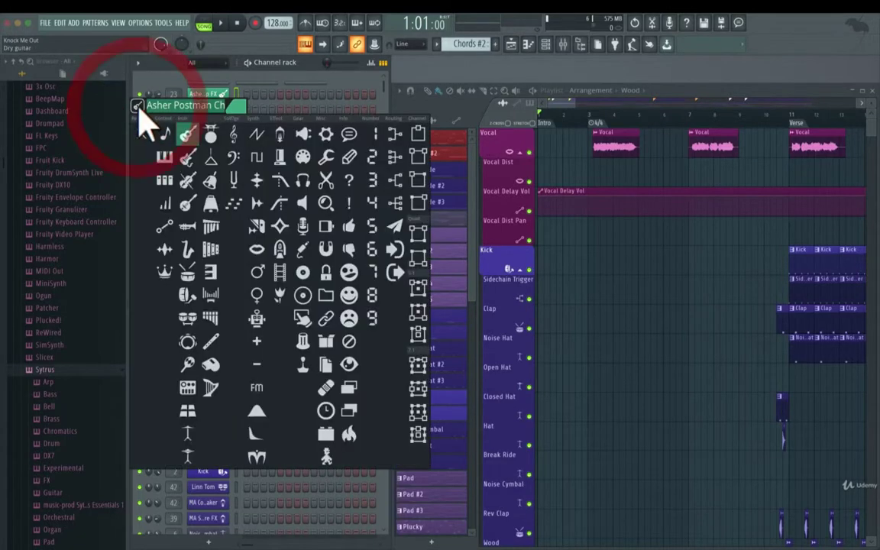
pyautogui.click(137, 104)
pyautogui.click(235, 111)
pyautogui.click(234, 110)
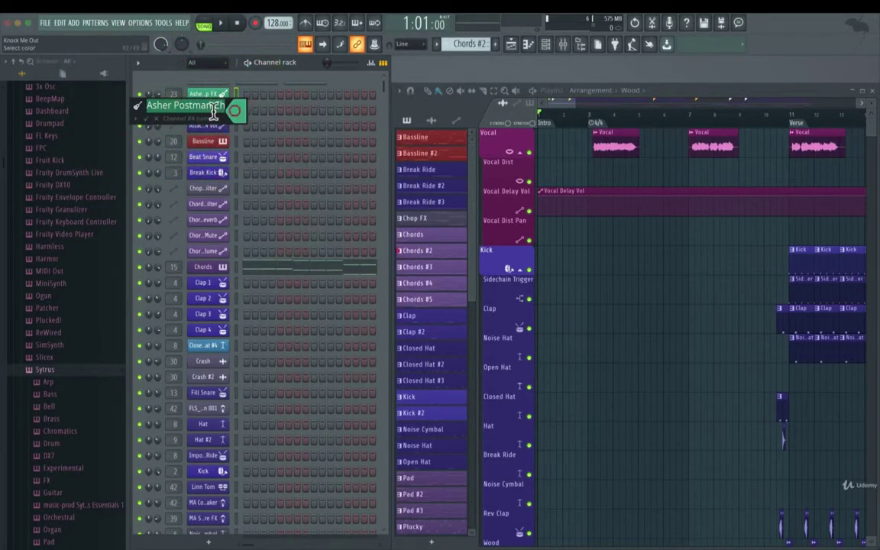
pyautogui.click(146, 119)
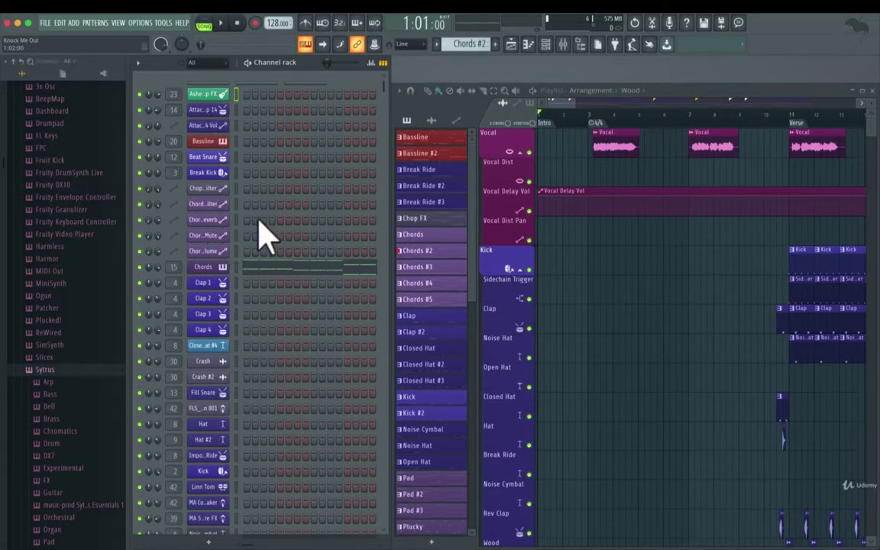
# - Fold and unfold the Vocal and Kick track groups in the playlist
pyautogui.click(696, 94)
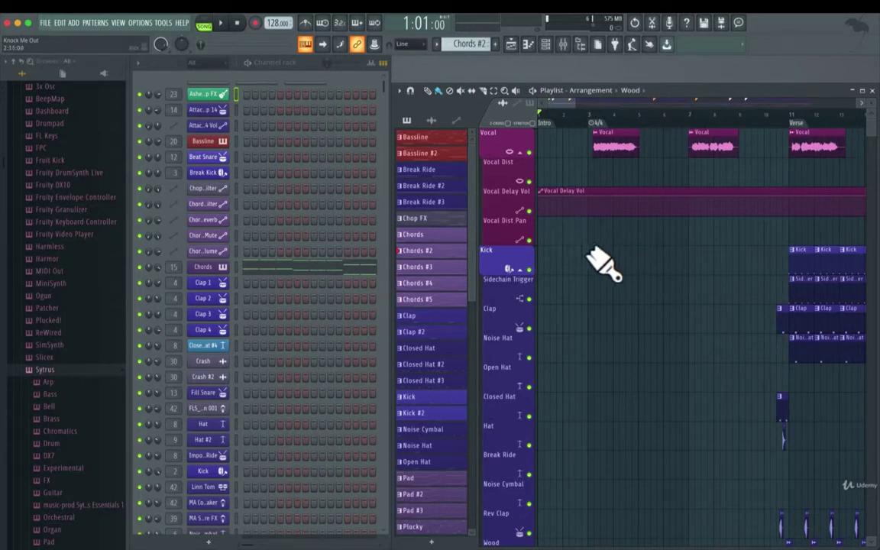
pyautogui.scroll(-3, 599, 265)
pyautogui.scroll(3, 588, 256)
pyautogui.click(519, 152)
pyautogui.click(519, 152)
pyautogui.click(524, 272)
pyautogui.click(524, 272)
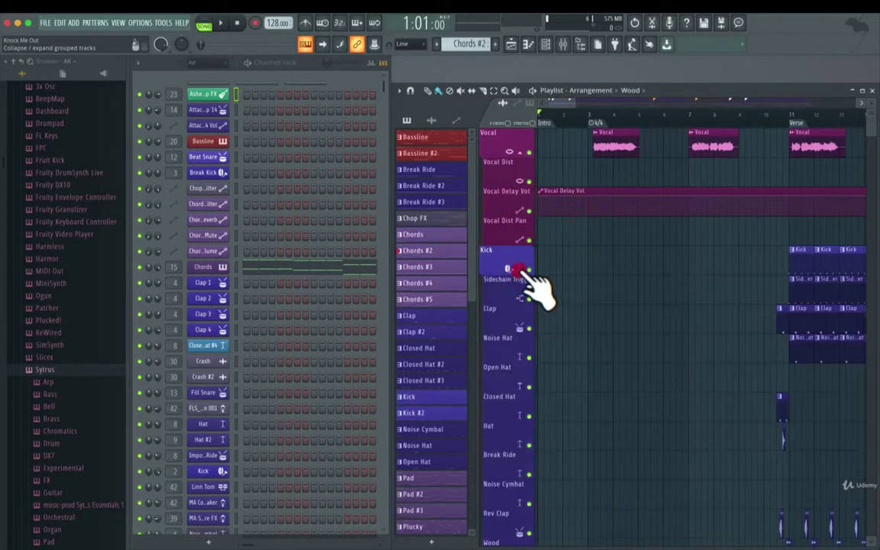
# - Scroll through the playlist to review the Vocal, automation, Kick, Sidechain and Clap tracks
pyautogui.scroll(-5, 603, 302)
pyautogui.scroll(-15, 611, 309)
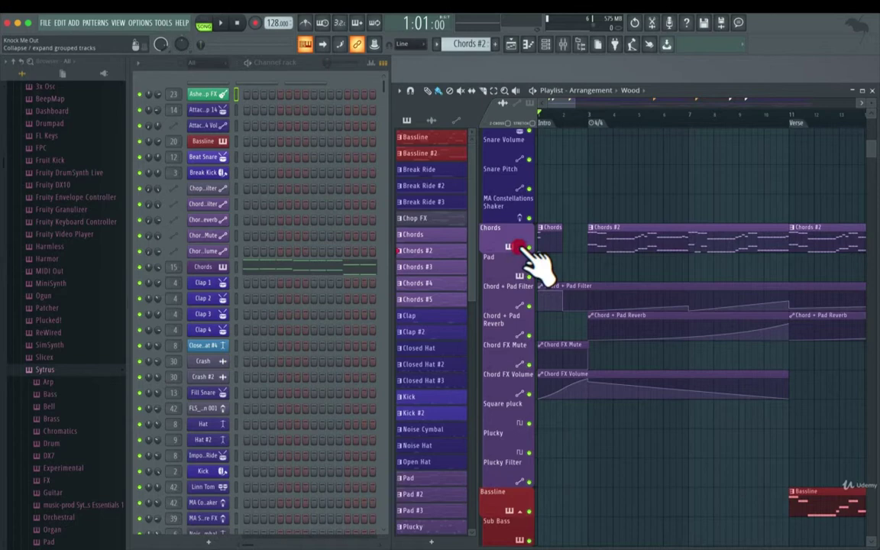
pyautogui.scroll(15, 589, 216)
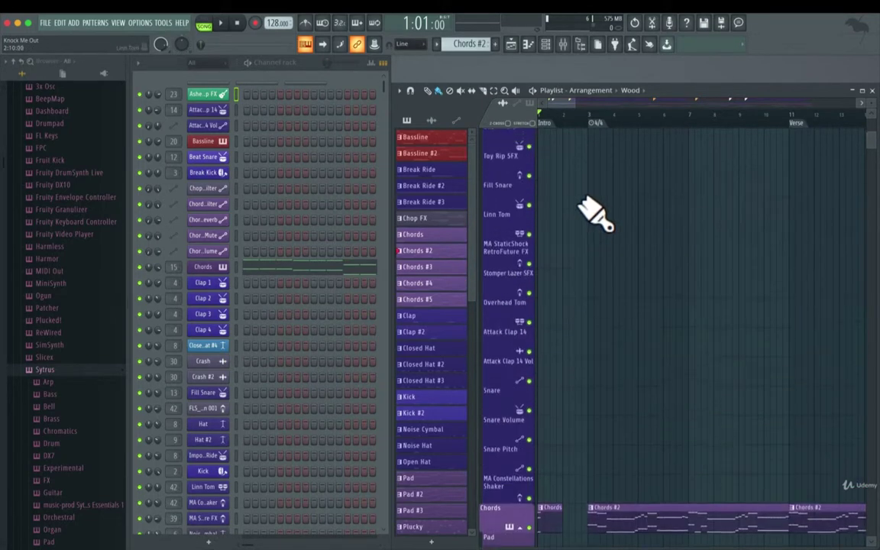
pyautogui.scroll(-15, 588, 213)
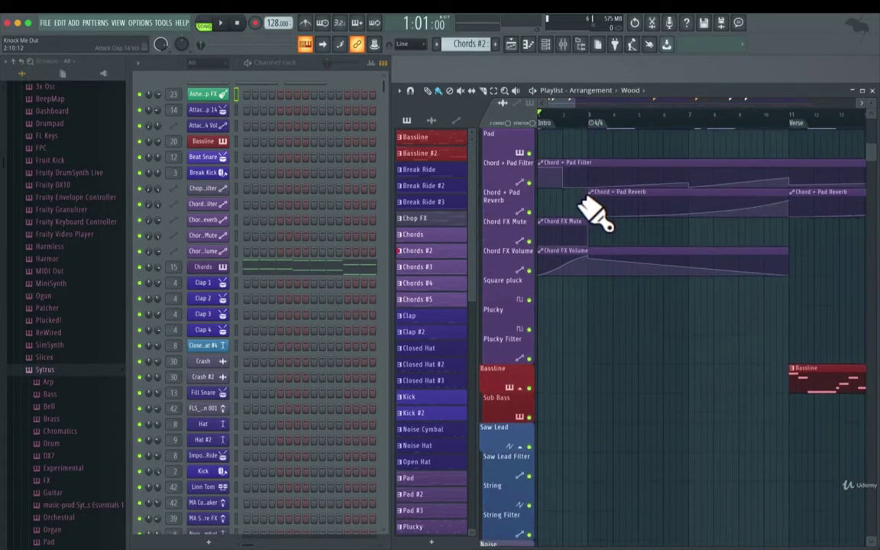
pyautogui.scroll(-5, 594, 214)
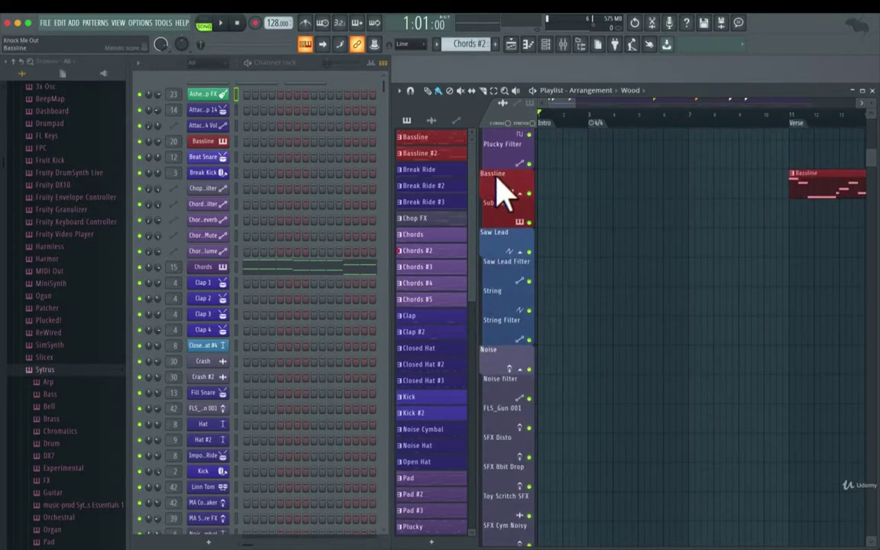
pyautogui.scroll(-10, 565, 275)
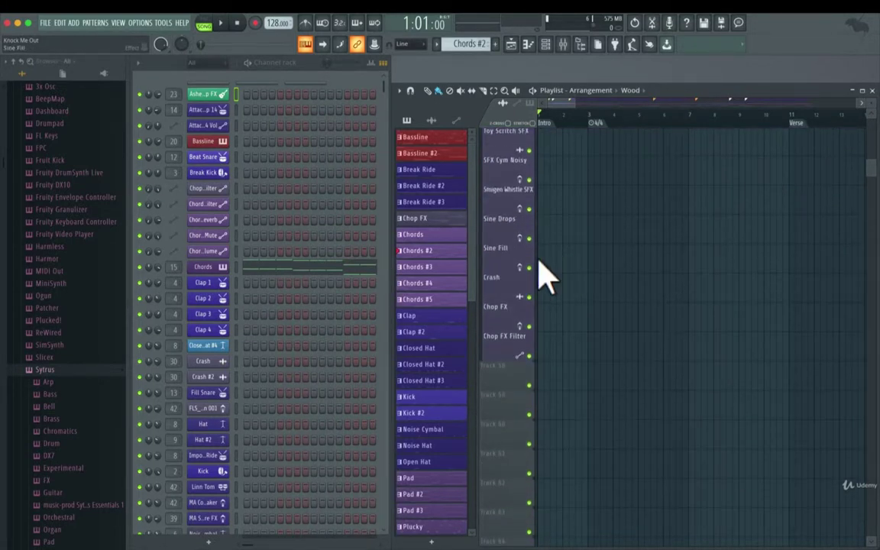
pyautogui.scroll(8, 547, 277)
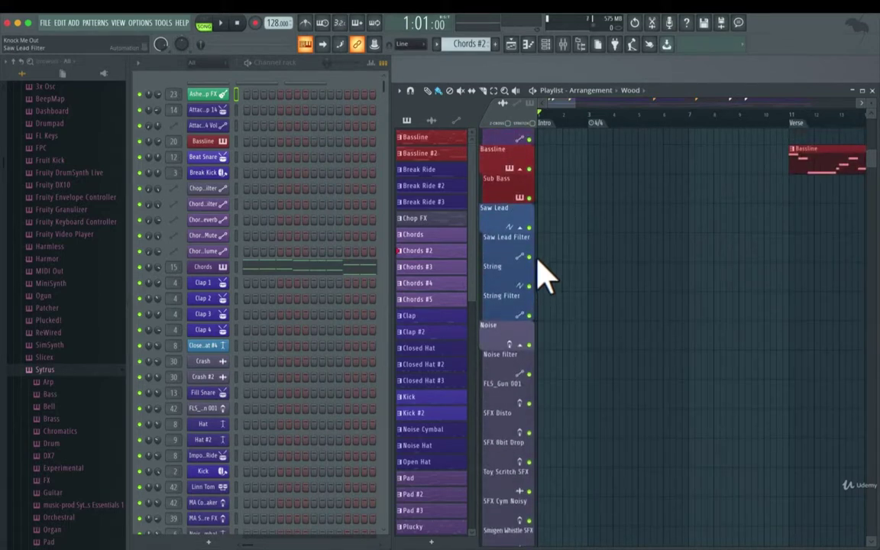
pyautogui.scroll(3, 544, 276)
pyautogui.scroll(5, 539, 275)
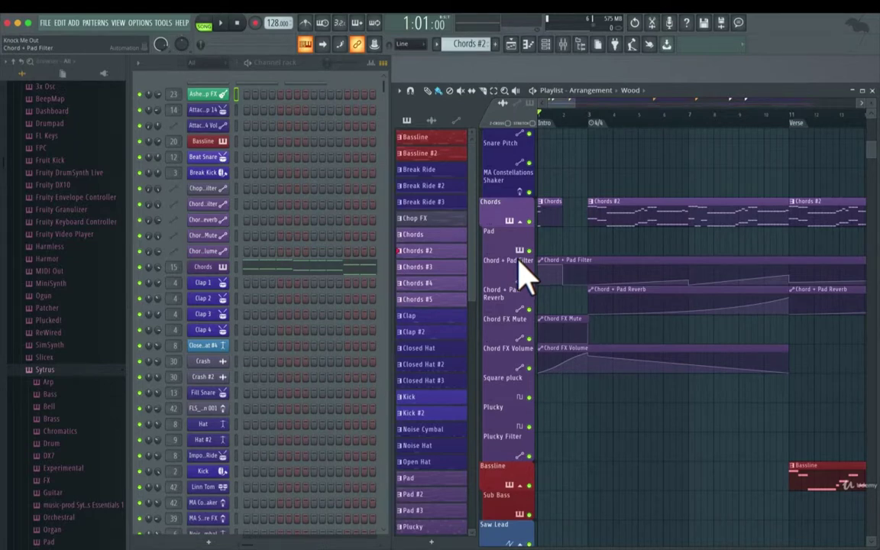
pyautogui.scroll(15, 530, 230)
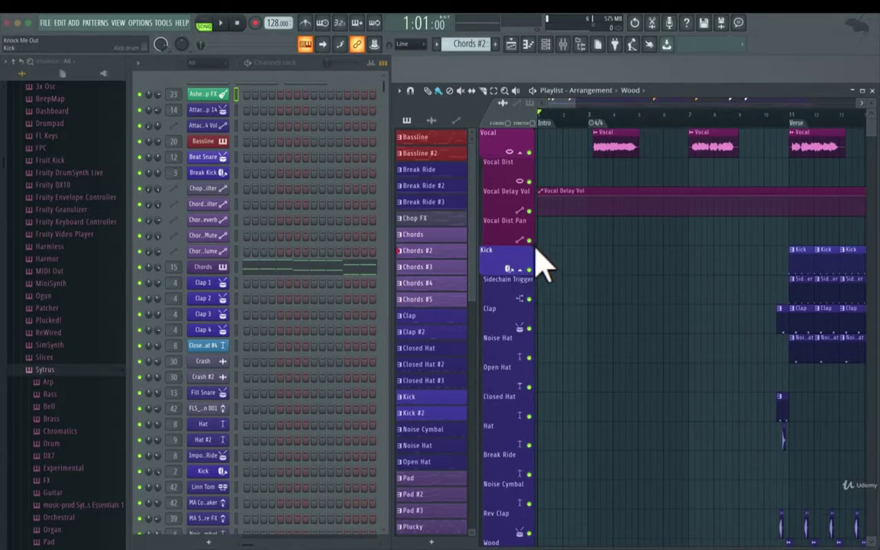
pyautogui.rightClick(508, 136)
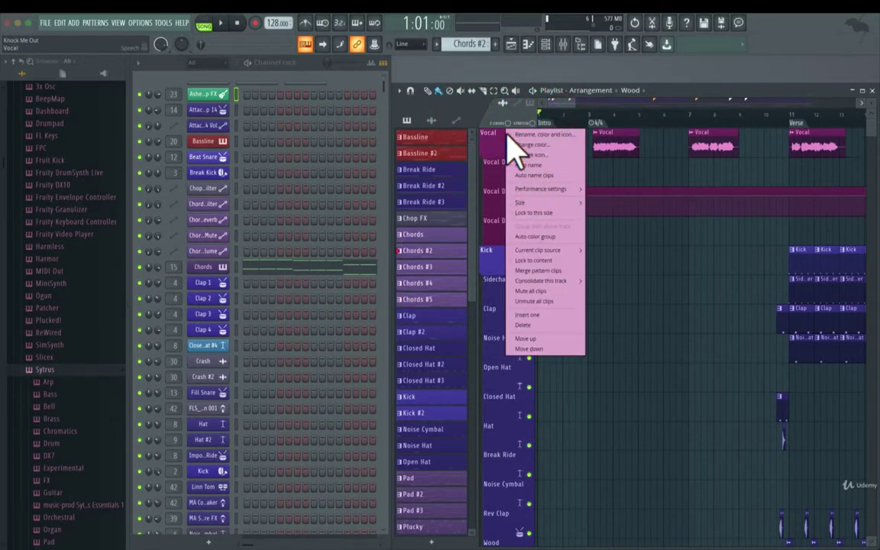
pyautogui.click(526, 145)
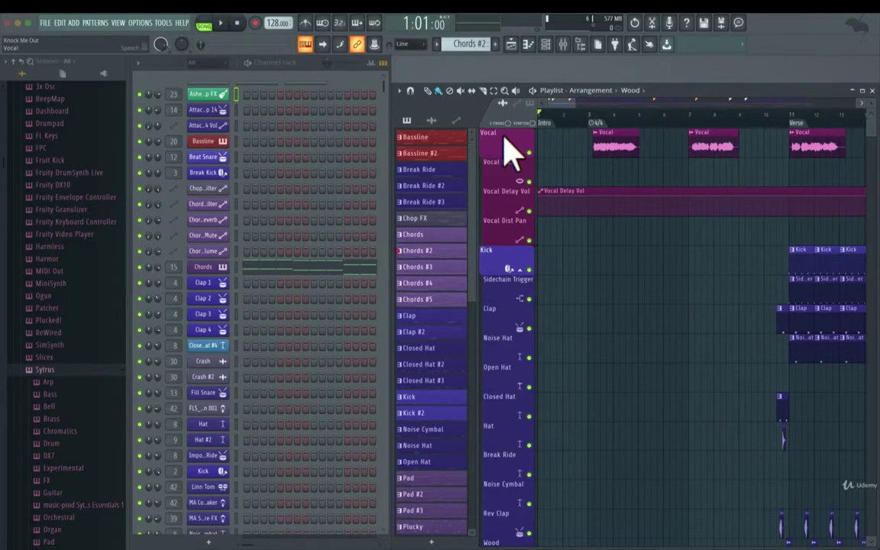
pyautogui.rightClick(504, 164)
pyautogui.click(496, 196)
pyautogui.rightClick(500, 204)
pyautogui.click(506, 243)
pyautogui.rightClick(510, 143)
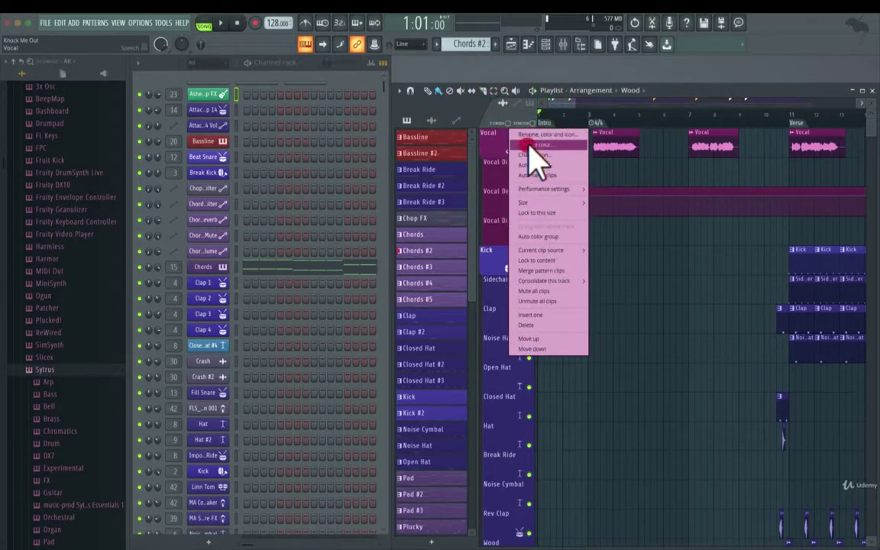
# - Colour the Vocal track green and apply Auto color group so its whole group matches
pyautogui.click(532, 145)
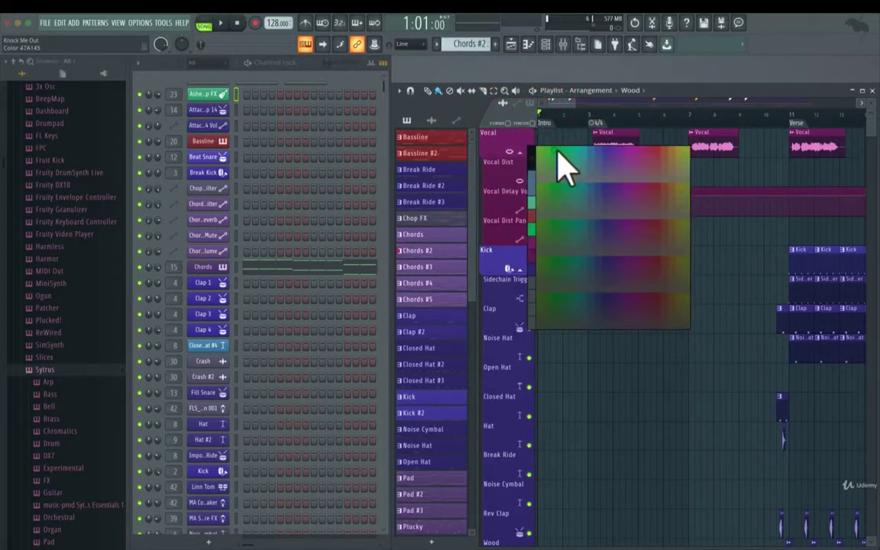
pyautogui.click(563, 166)
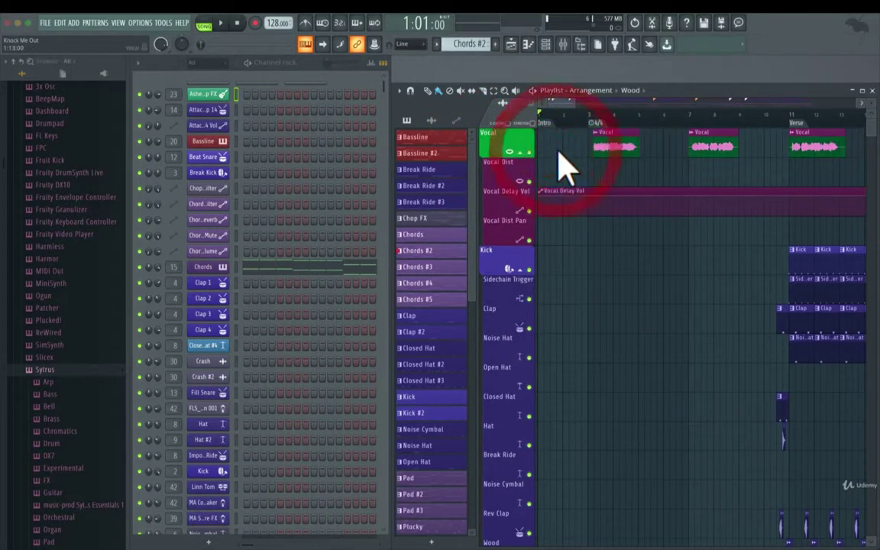
pyautogui.rightClick(510, 141)
pyautogui.click(543, 239)
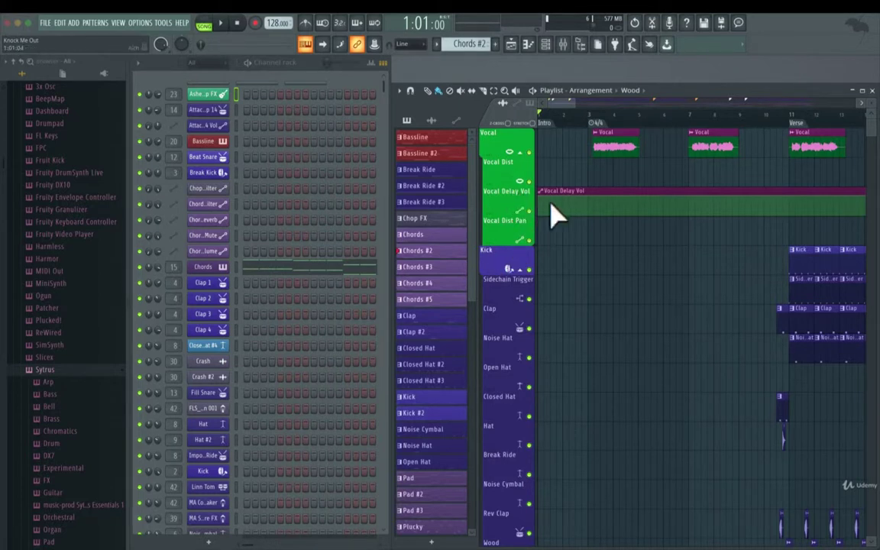
pyautogui.click(525, 160)
pyautogui.click(525, 161)
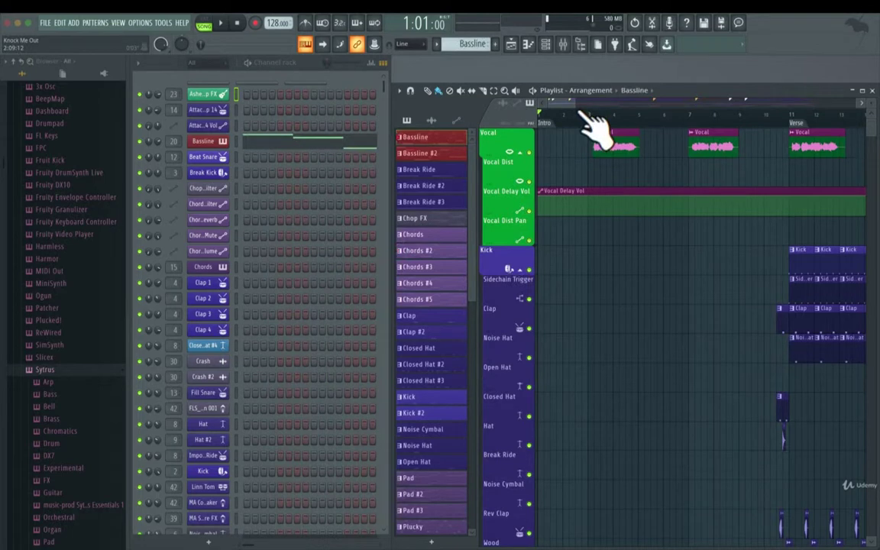
# - Apply Random color to the Bassline pattern repeatedly until it turns red
pyautogui.rightClick(443, 152)
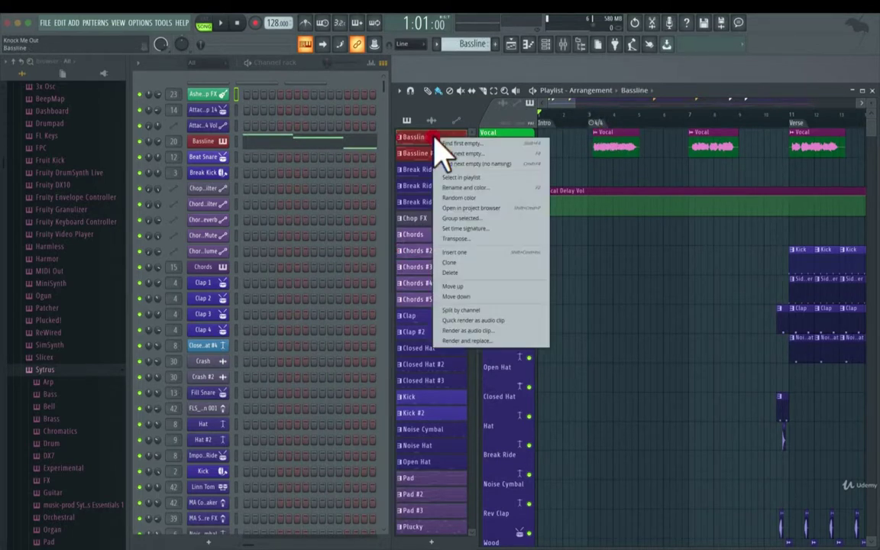
pyautogui.click(452, 197)
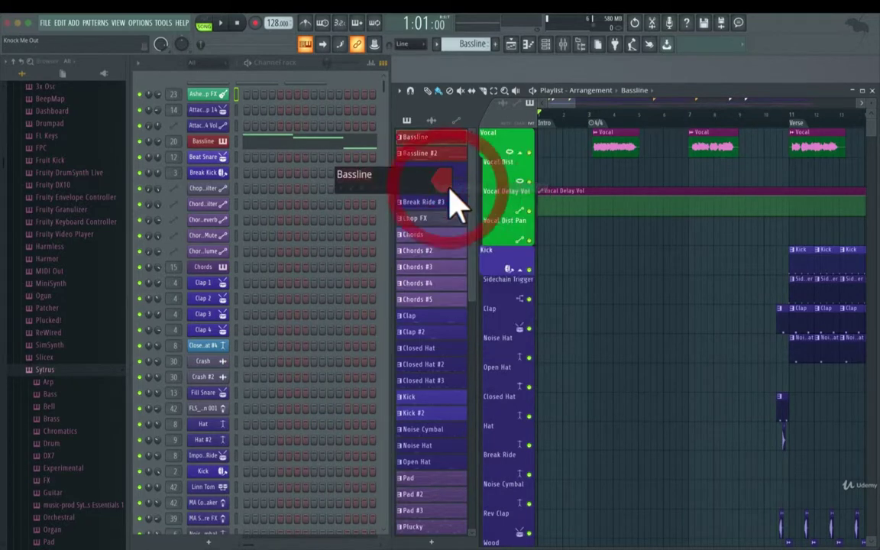
pyautogui.moveTo(450, 200); pyautogui.dragTo(378, 185)
pyautogui.rightClick(432, 138)
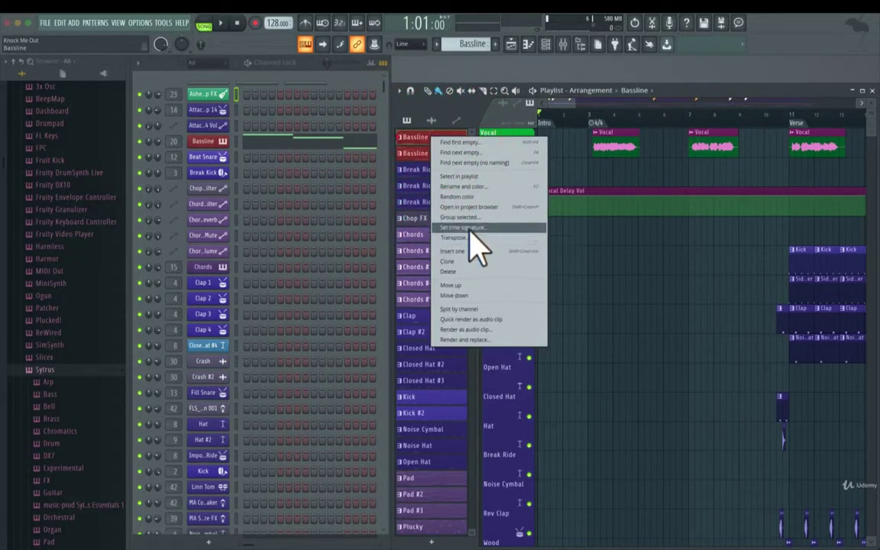
pyautogui.click(475, 200)
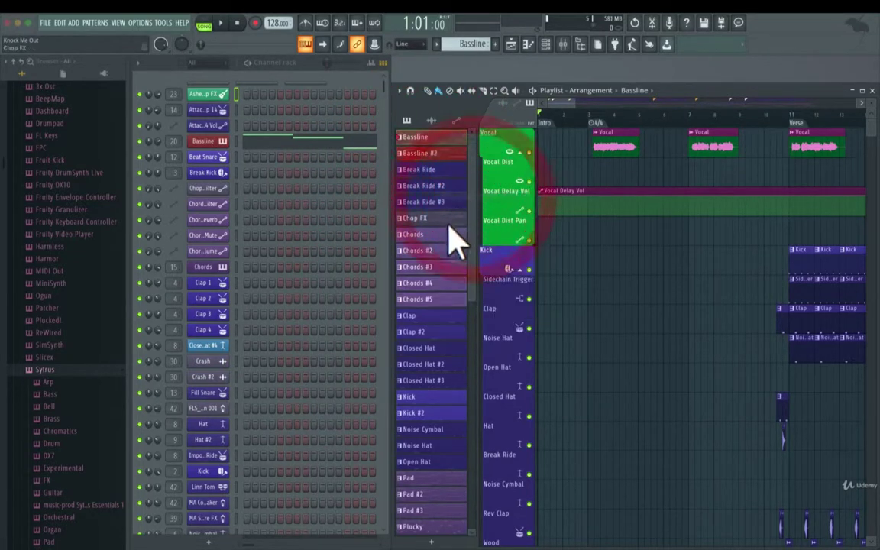
pyautogui.rightClick(452, 140)
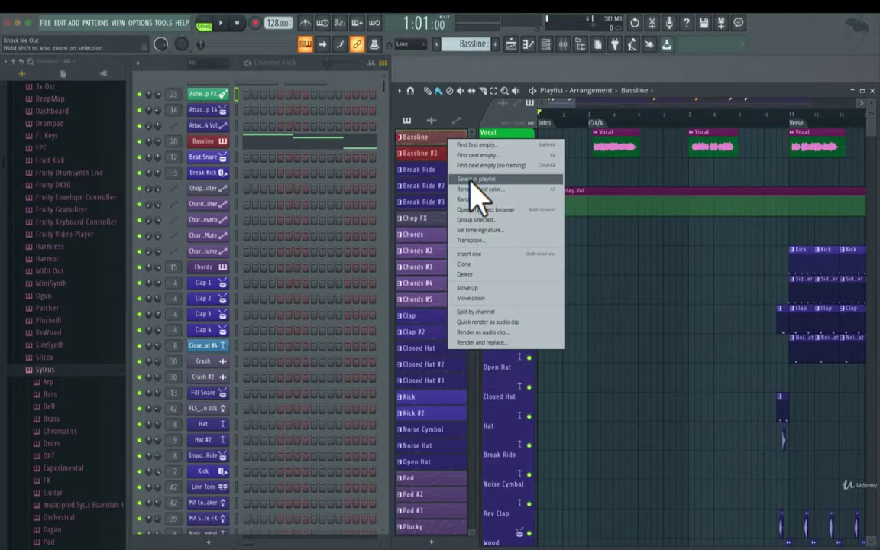
pyautogui.click(461, 116)
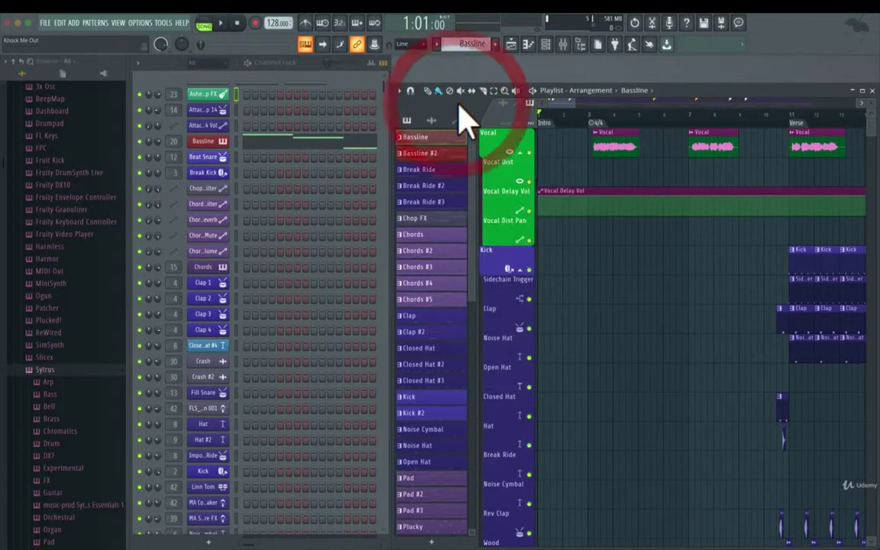